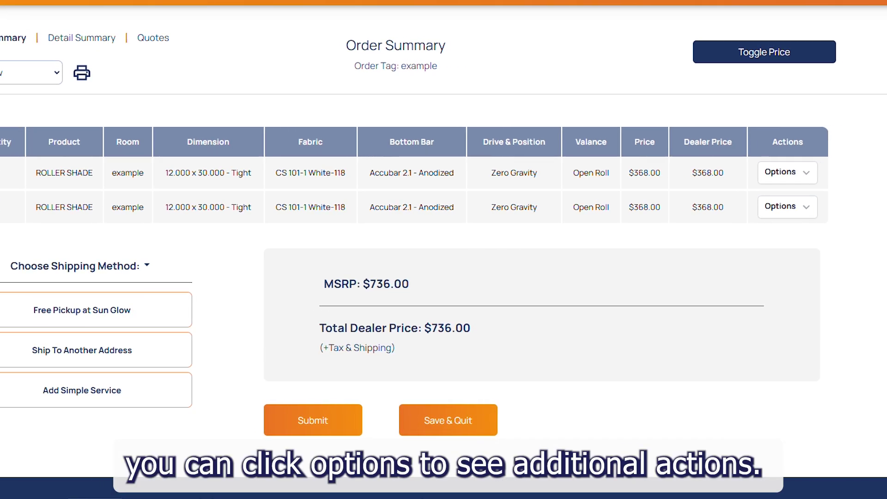
- Move the first roller shade line down one place in the order list and move it back up
left_click(719, 157)
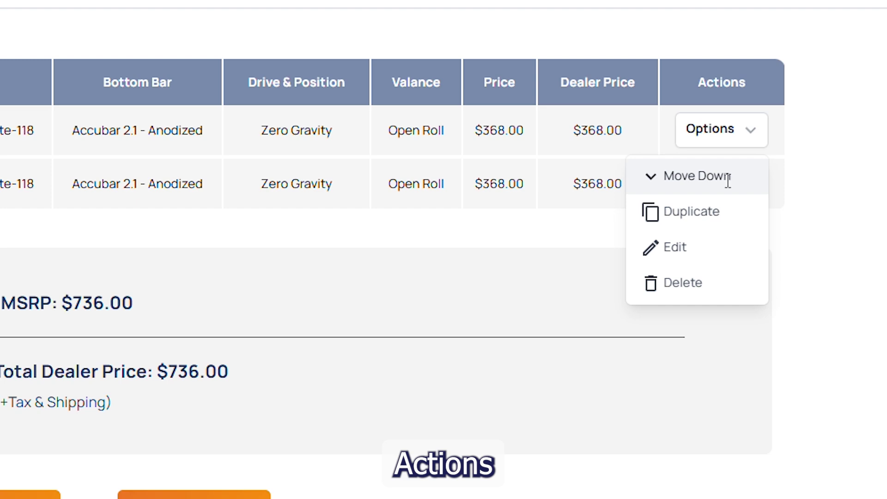
left_click(727, 174)
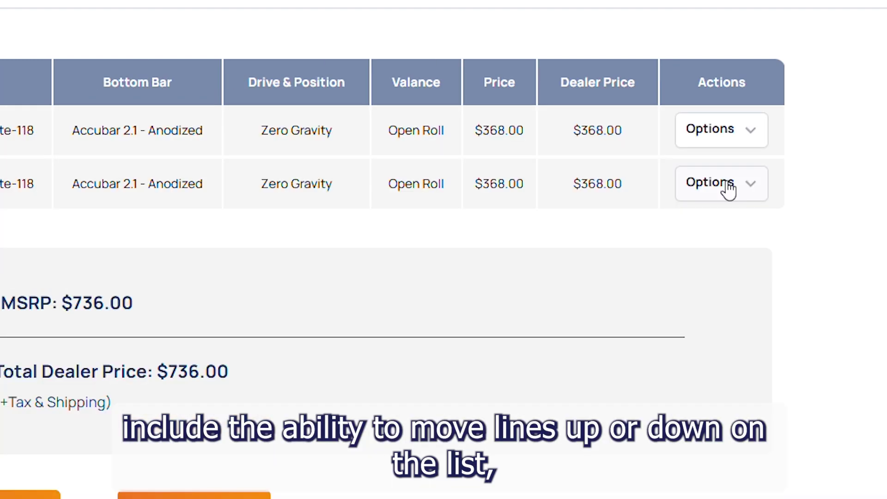
left_click(729, 188)
left_click(714, 229)
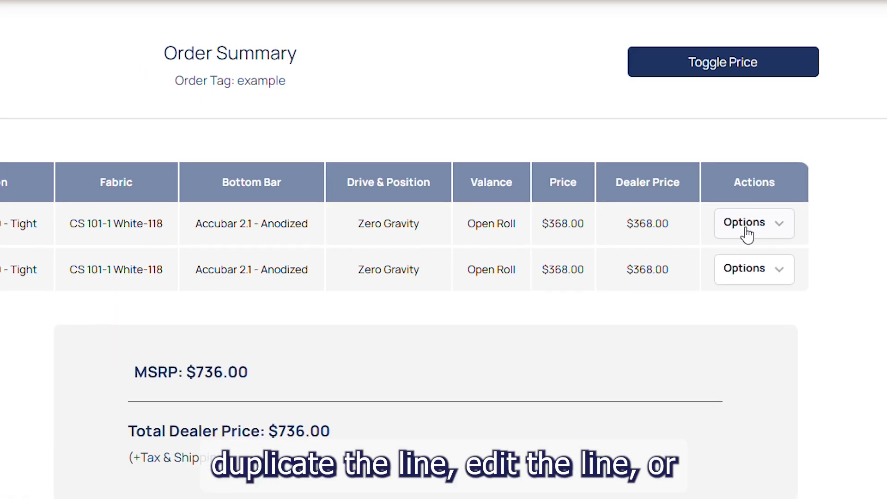
- Duplicate the first roller shade line in the order and delete the resulting second line, confirming the deletion
left_click(746, 231)
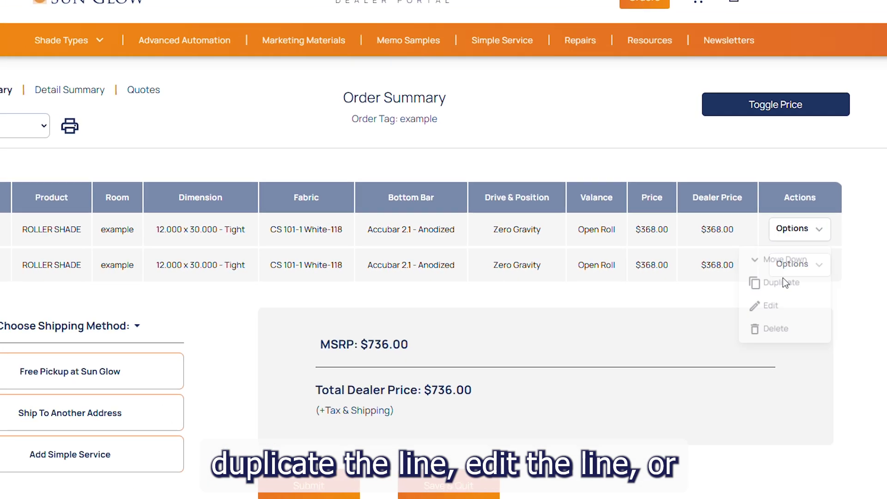
left_click(784, 283)
left_click(820, 263)
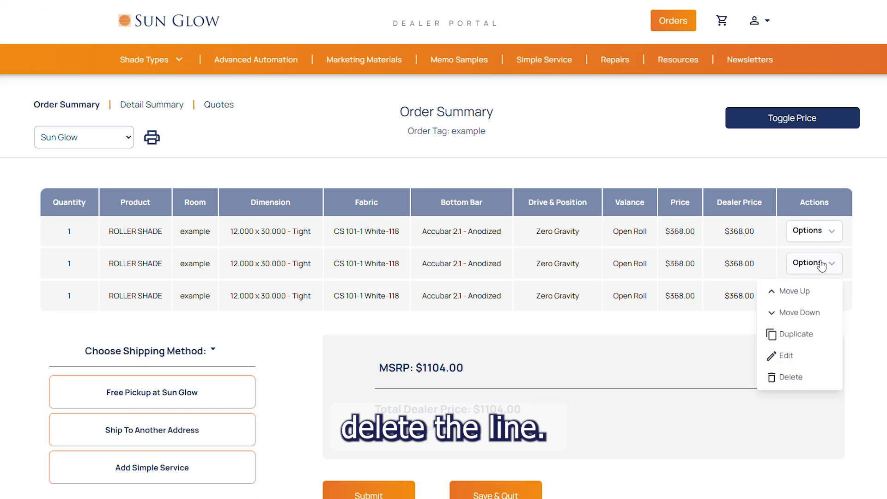
left_click(787, 377)
left_click(509, 311)
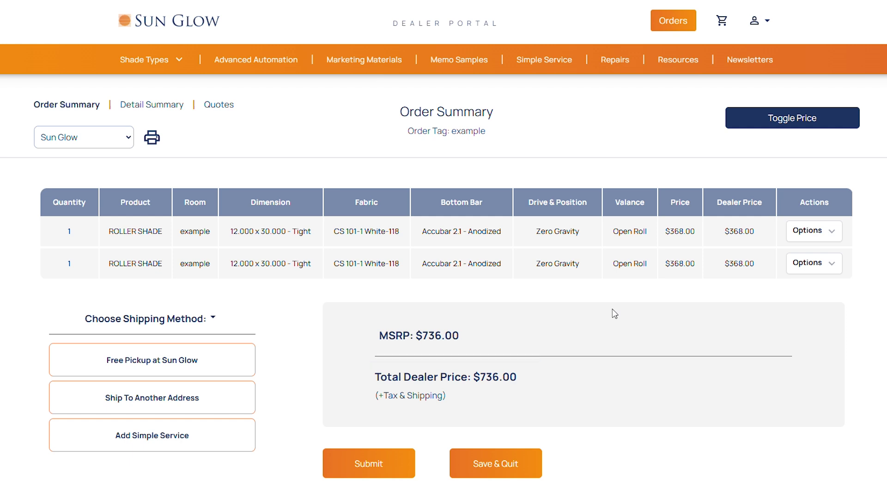
- Hide and restore the order summary's prices, and preview the printout with prices included without printing it
left_click(743, 126)
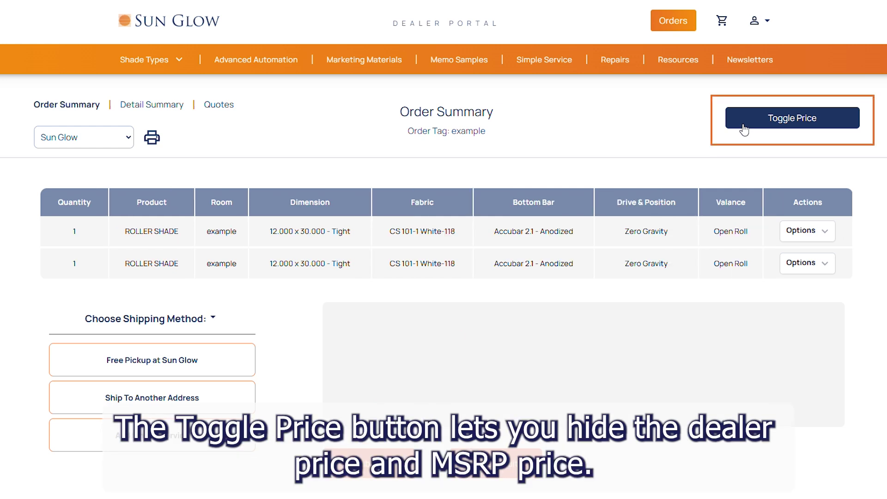
left_click(743, 125)
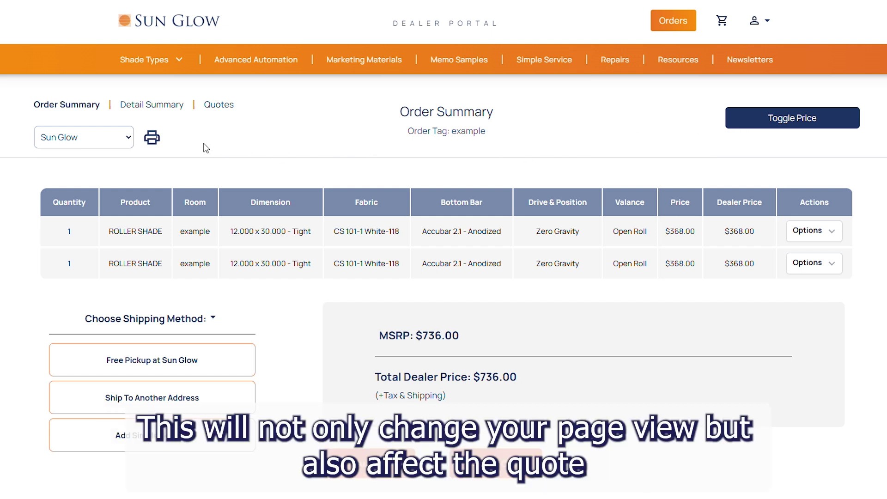
left_click(156, 139)
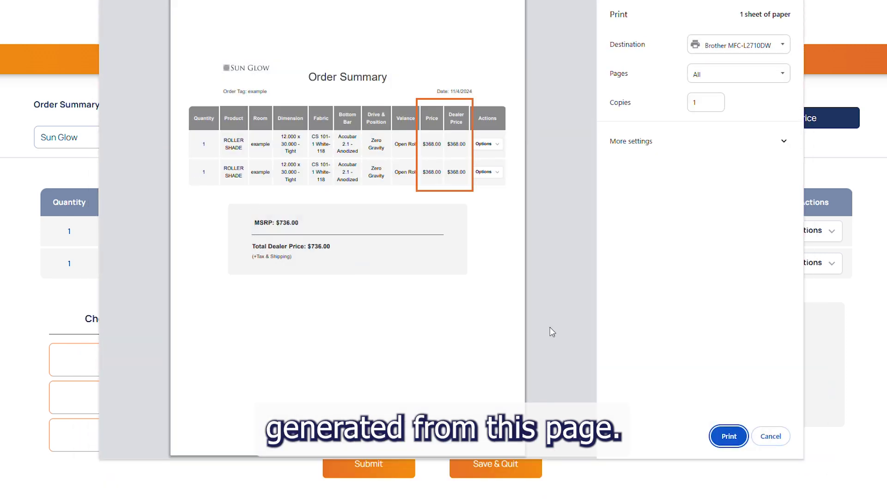
left_click(766, 439)
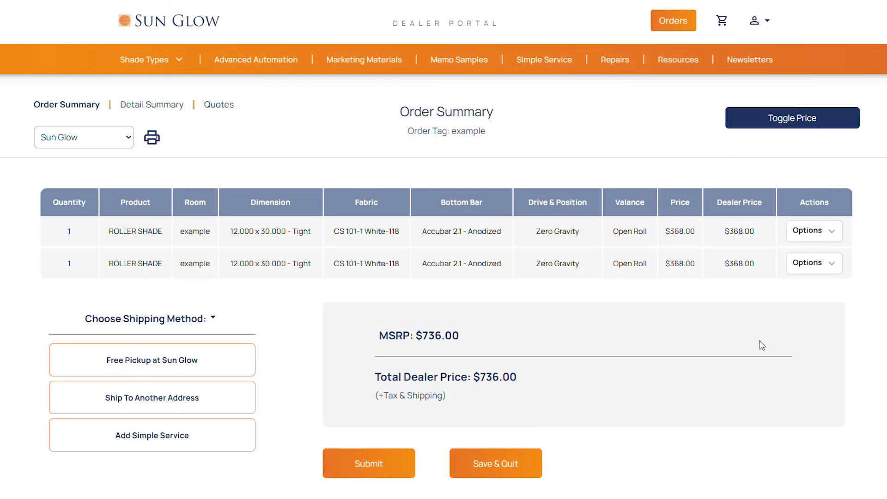
- Hide the dealer price and MSRP on the order summary and preview its printout, cancelling the print
left_click(774, 121)
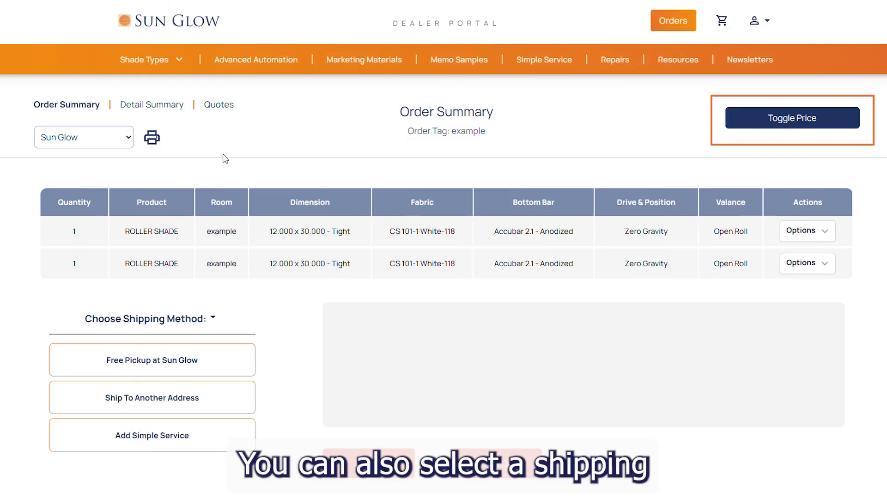
left_click(149, 141)
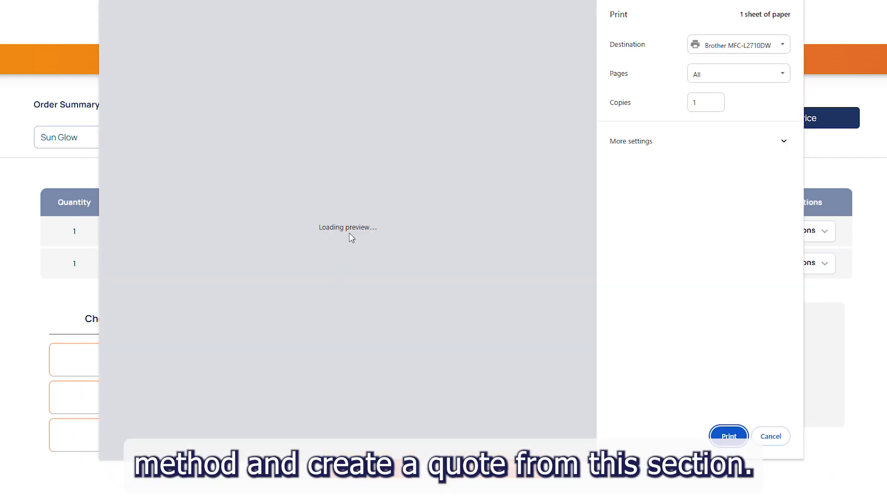
left_click(772, 437)
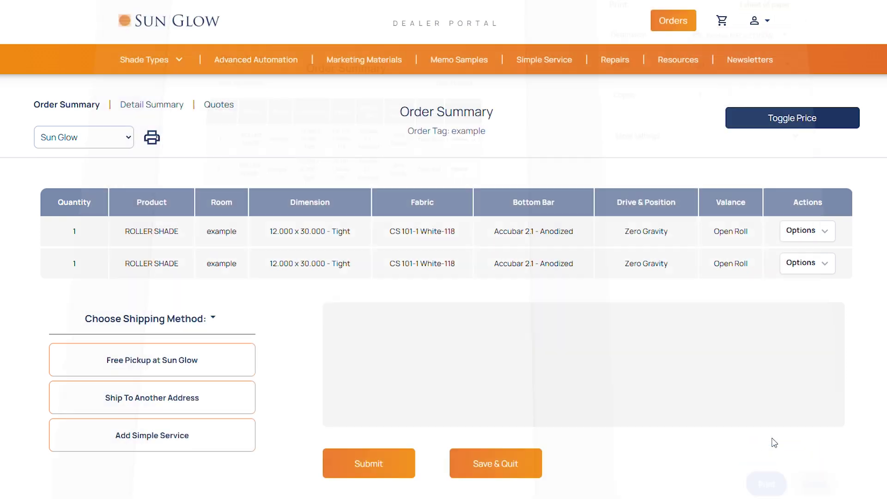
- Collapse and re-expand the shipping method choices, and save and quit the order
left_click(199, 324)
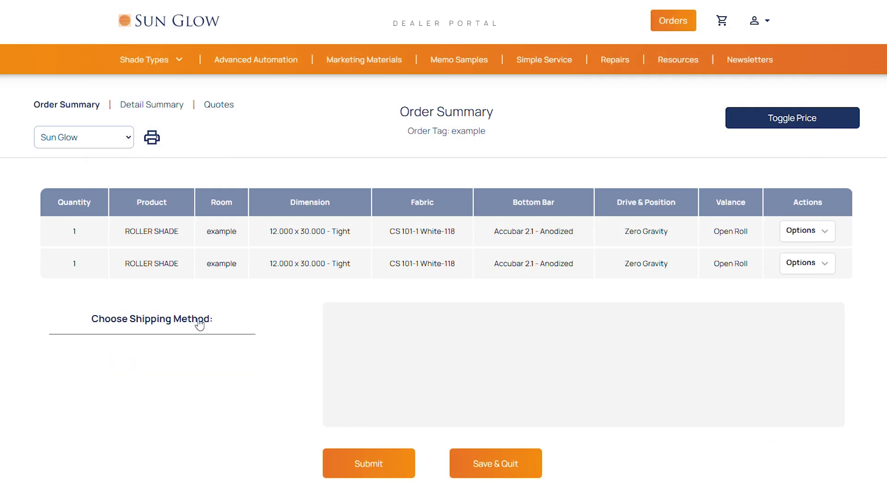
left_click(199, 323)
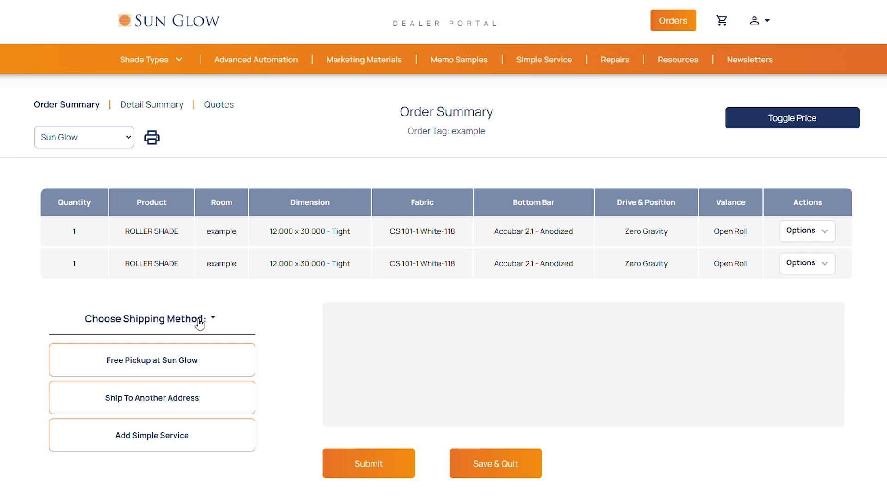
scroll(199, 324, "down", 3)
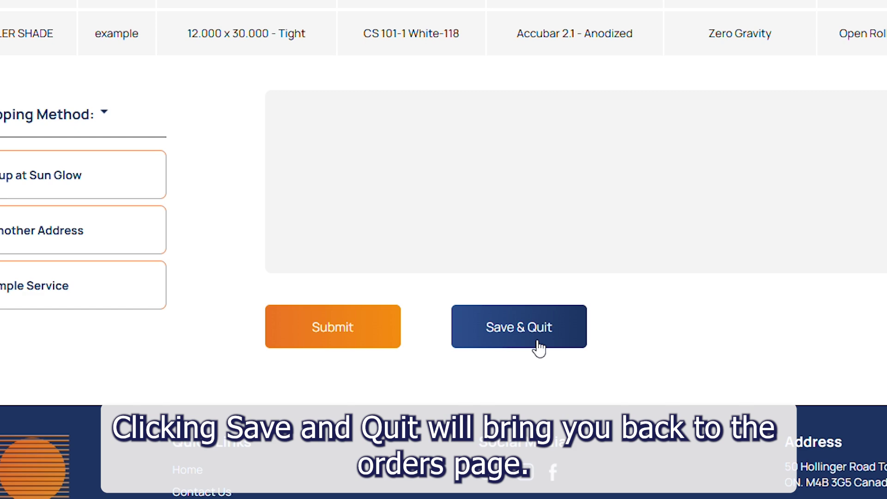
left_click(538, 347)
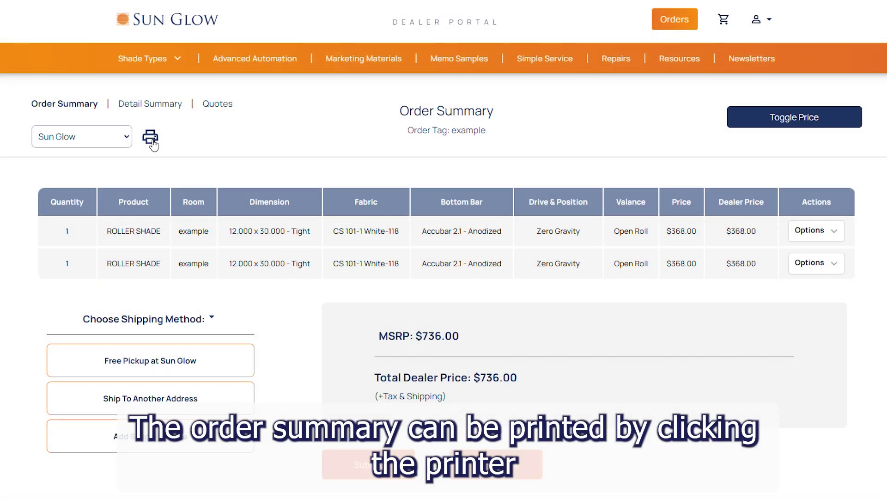
- Preview the order summary printout without printing it, and open the logo choices for the document
left_click(150, 138)
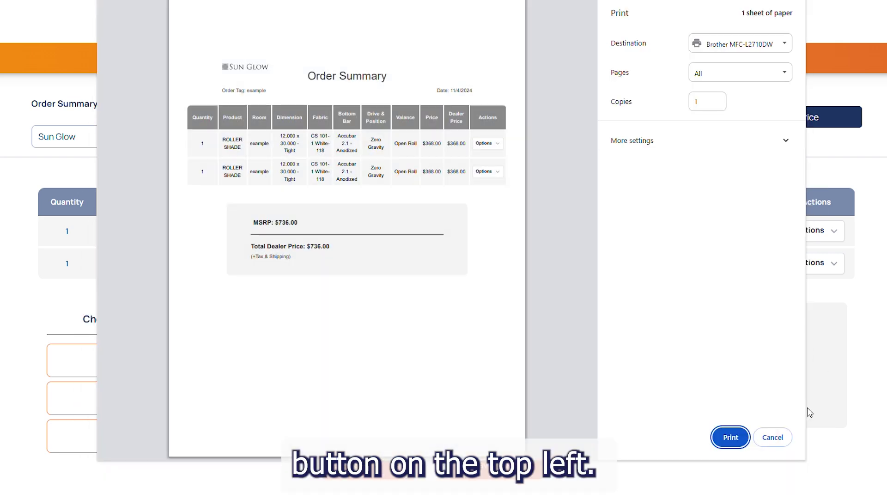
left_click(781, 437)
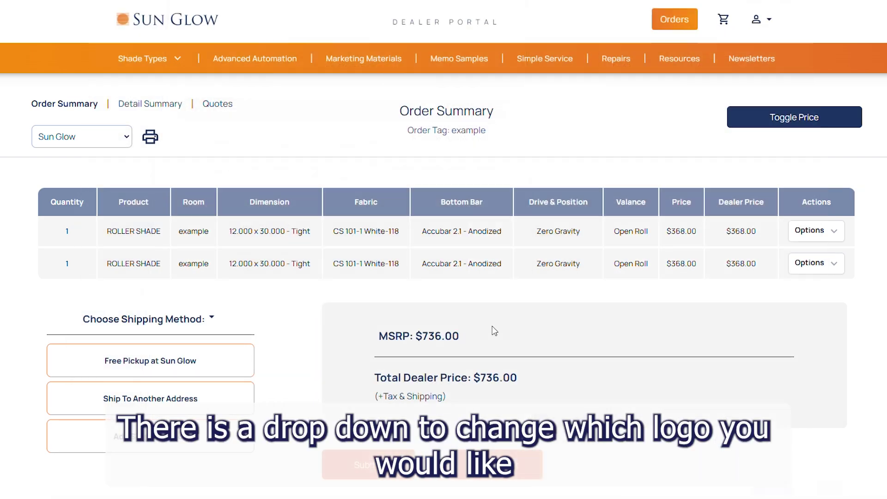
left_click(125, 138)
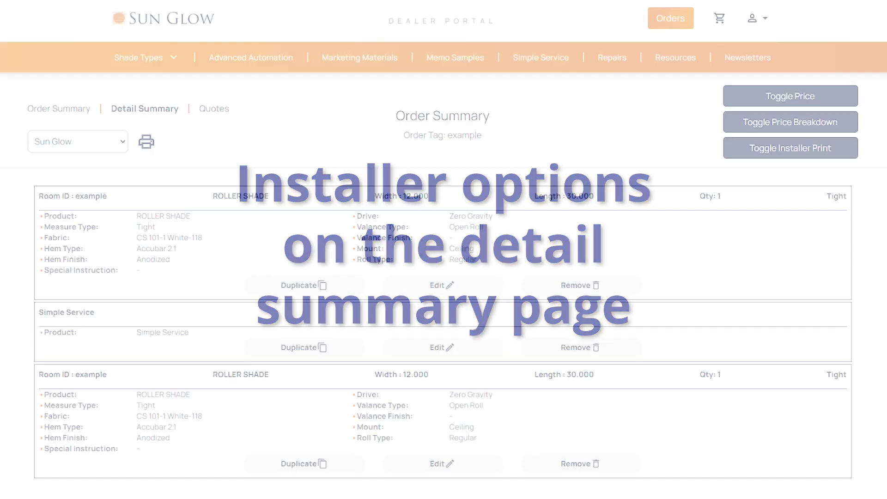
- Return to the order summary and switch to the detail summary to view its line items
left_click(74, 109)
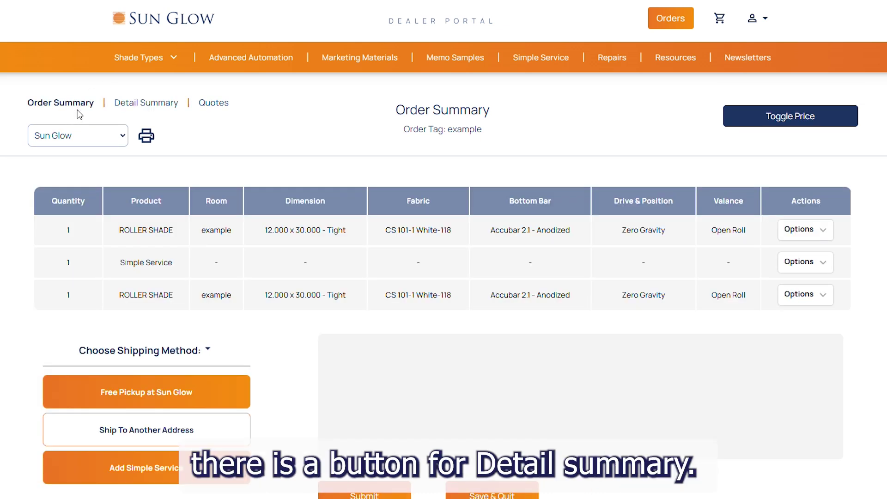
left_click(130, 104)
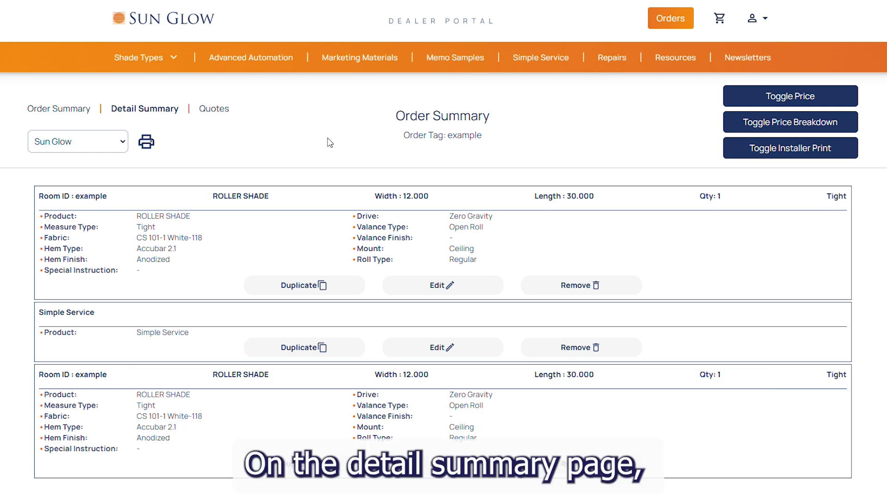
scroll(330, 143, "down", 2)
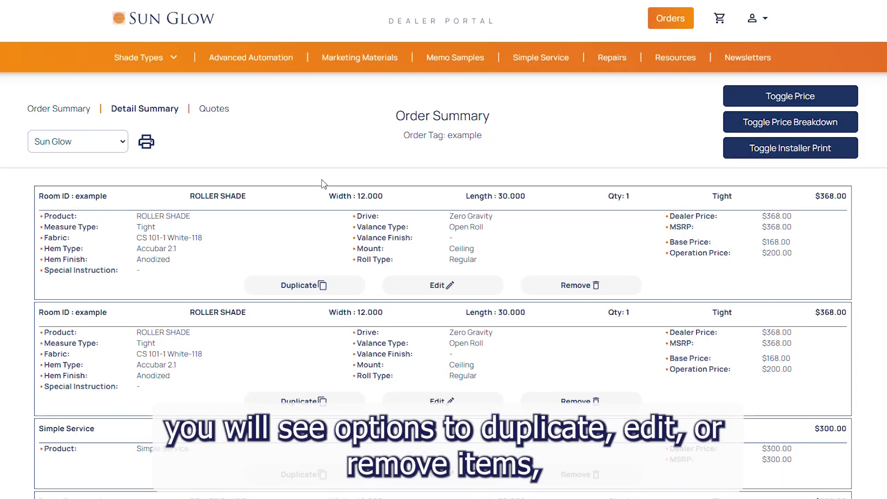
- Remove the last roller shade item, below the simple service, from the detail summary and confirm the deletion
scroll(322, 184, "down", 4)
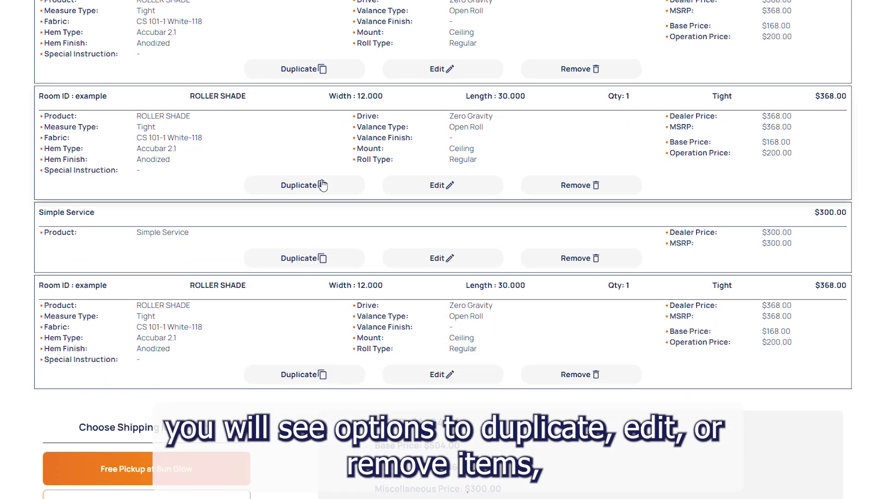
left_click(558, 375)
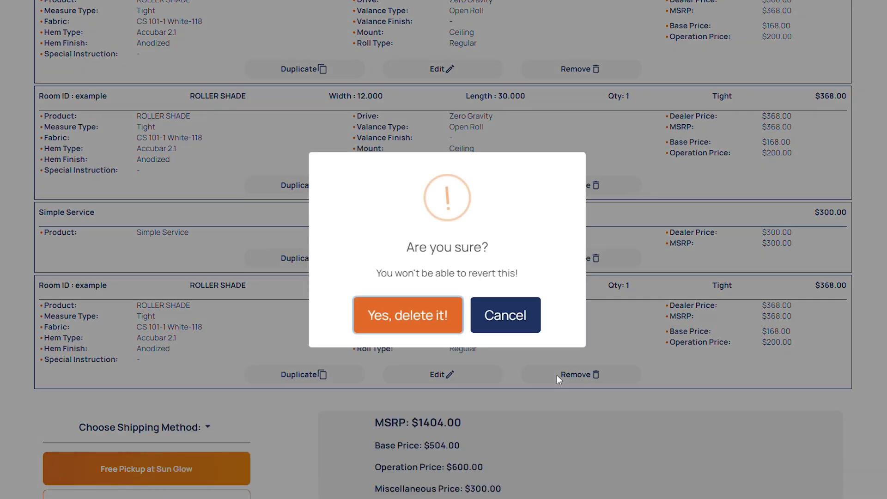
left_click(424, 319)
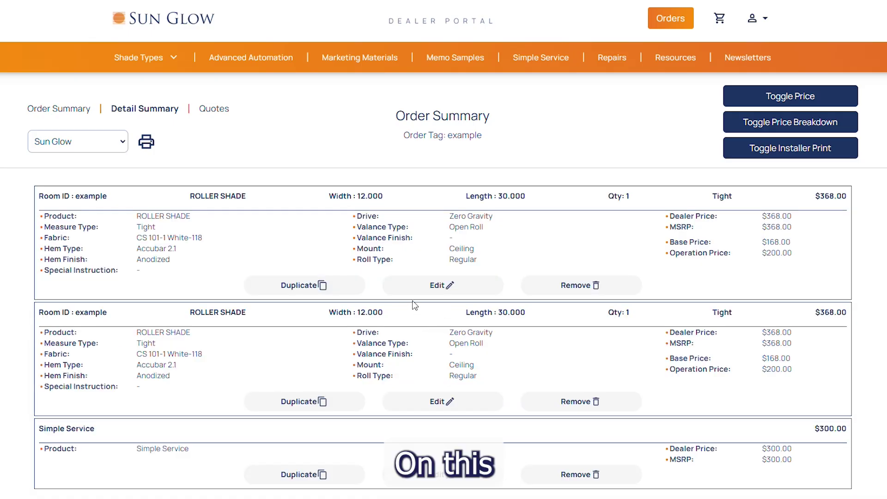
- Switch the item prices and the price breakdown off and on again, and toggle the installer print view
left_click(735, 97)
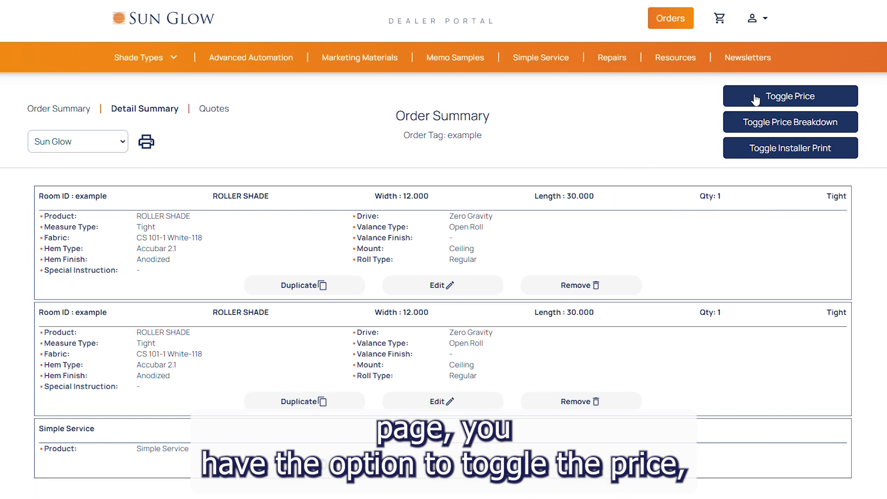
left_click(755, 98)
left_click(757, 121)
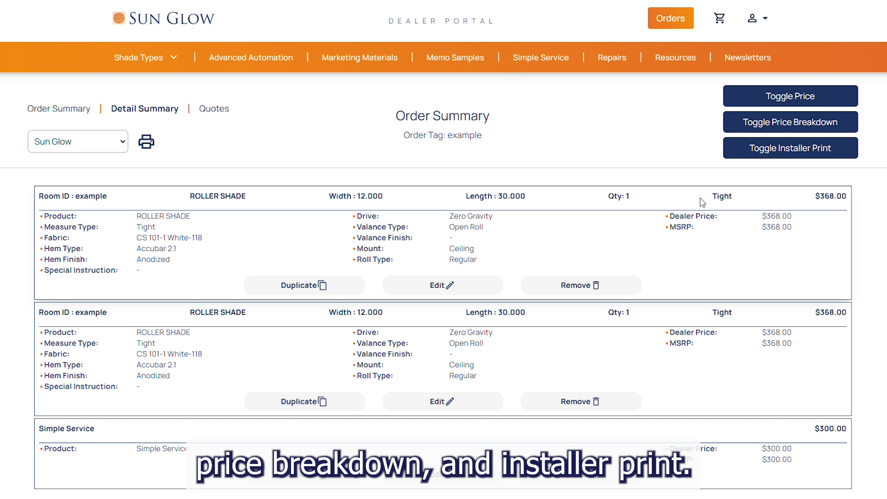
left_click(748, 124)
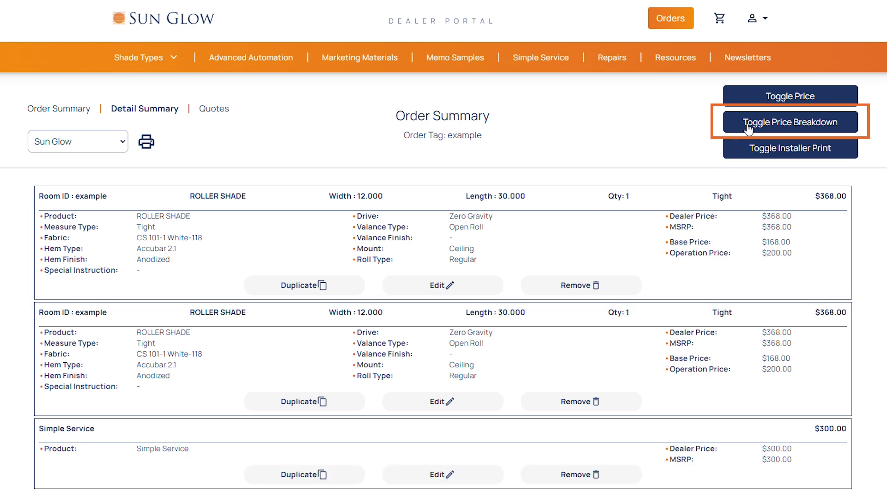
left_click(755, 156)
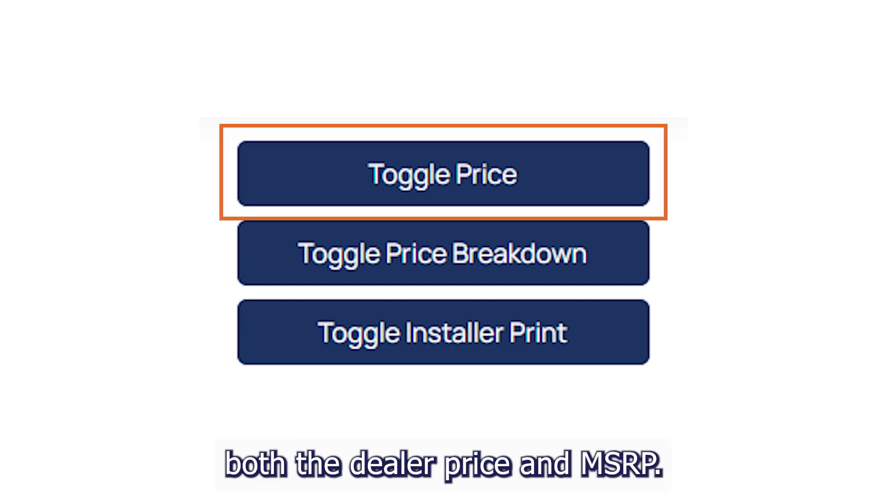
- Hide and restore the prices on the detail summary, and turn off the base and operation price breakdown
left_click(758, 29)
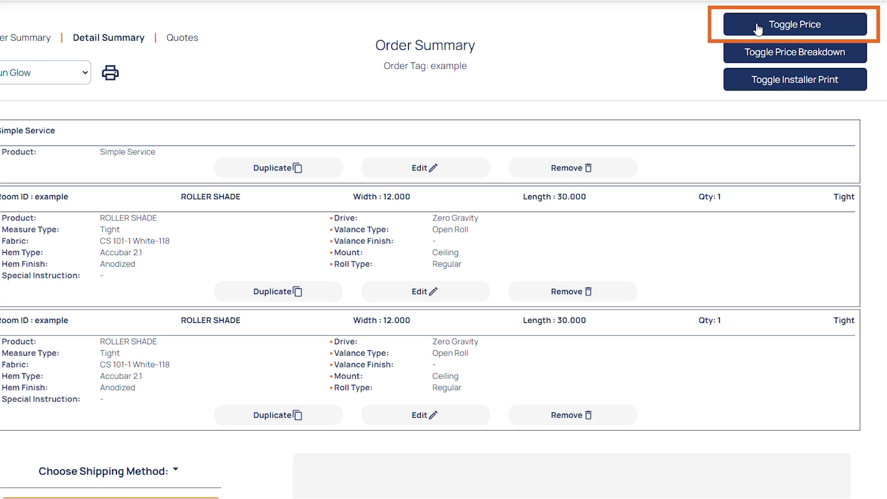
left_click(758, 28)
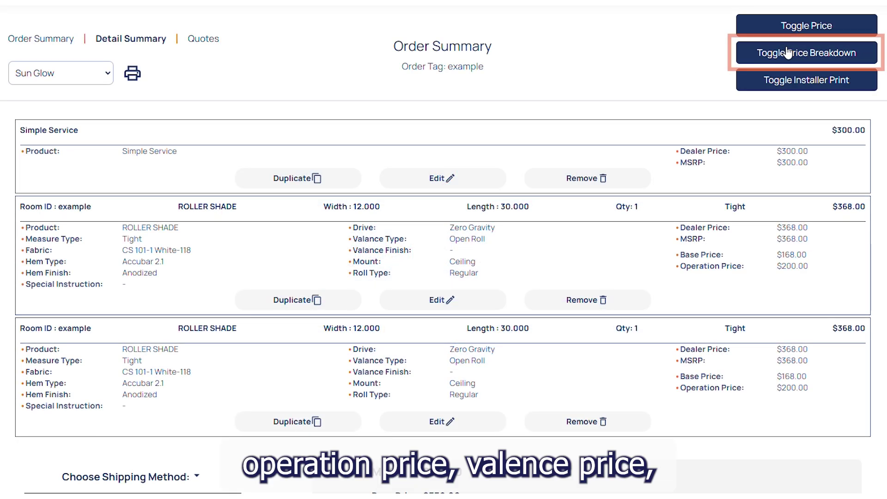
left_click(788, 53)
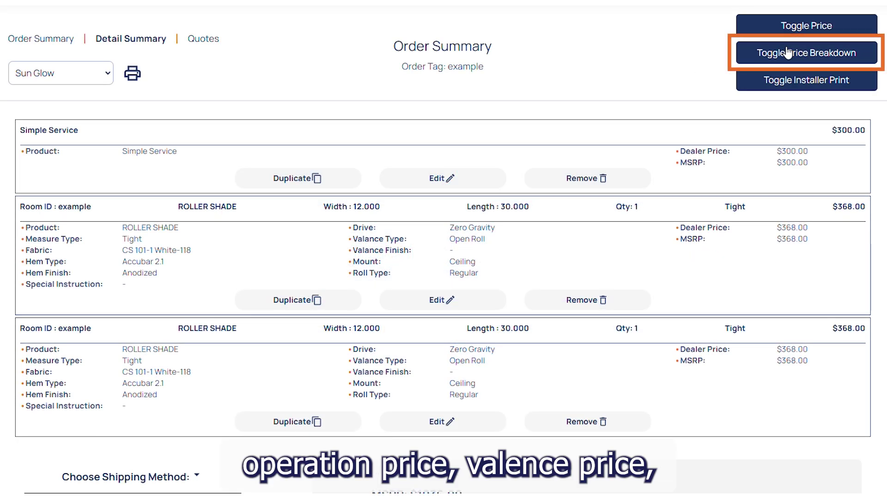
left_click(788, 53)
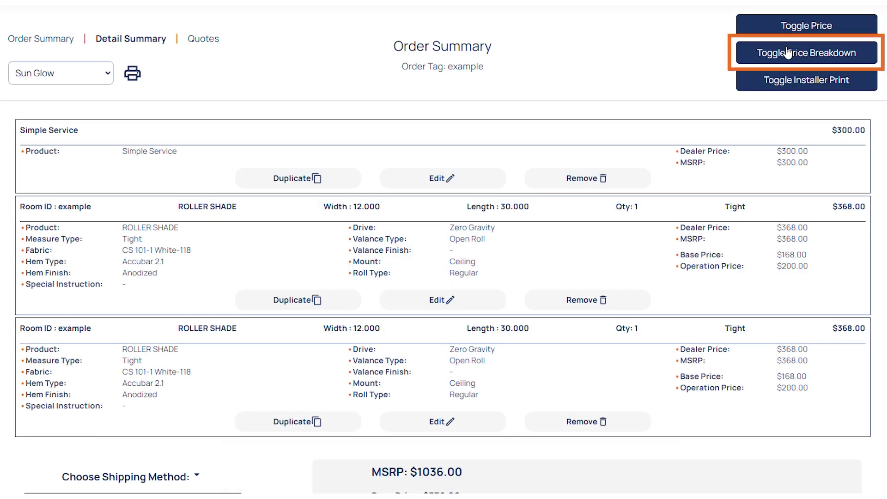
left_click(787, 53)
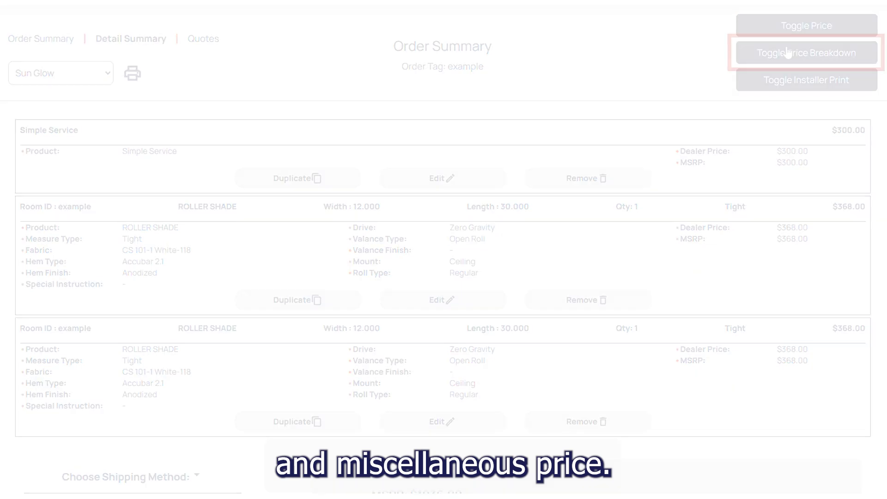